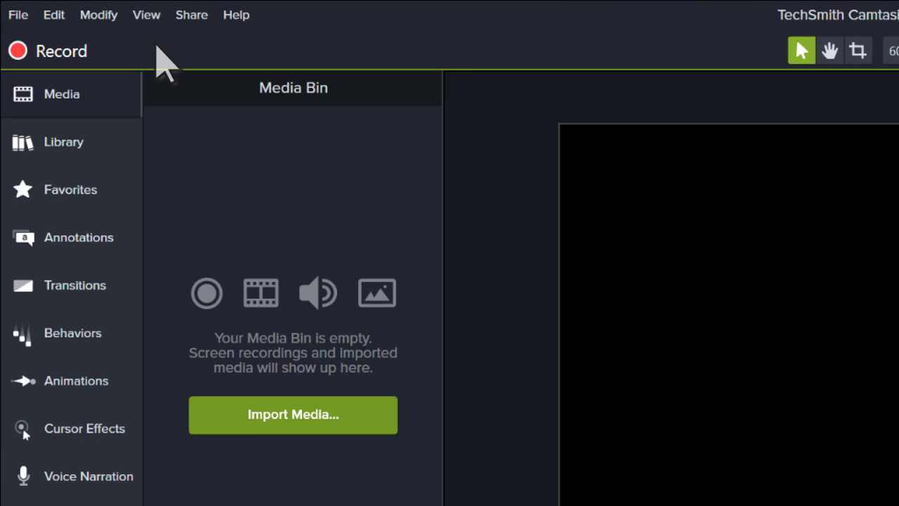
Launch Camtasia Recorder for a new screen recording and switch the microphone on
click(46, 52)
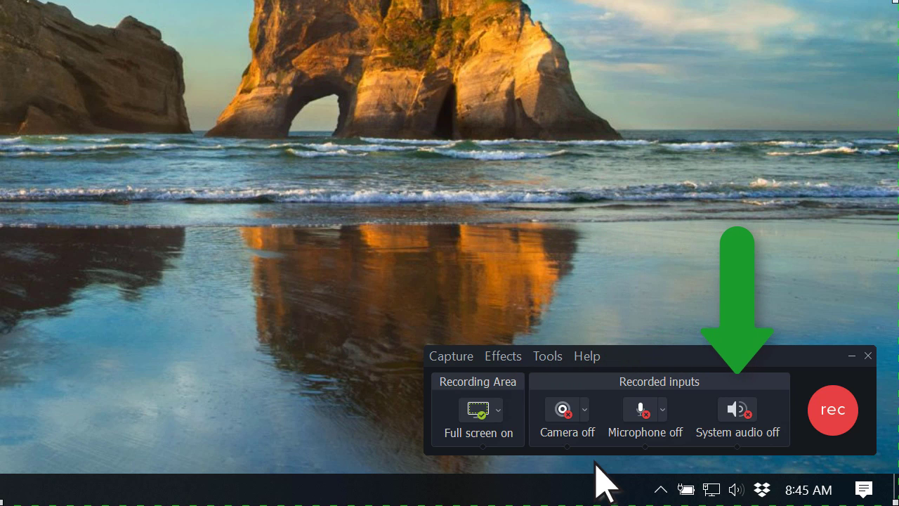
click(647, 414)
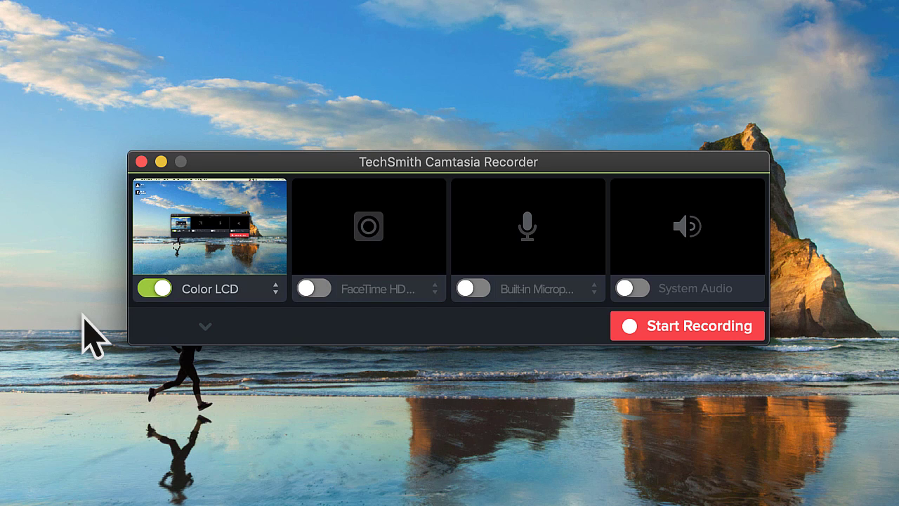
Keep Color LCD screen capture on and FaceTime HD off, and enable microphone and system audio
click(149, 289)
click(150, 289)
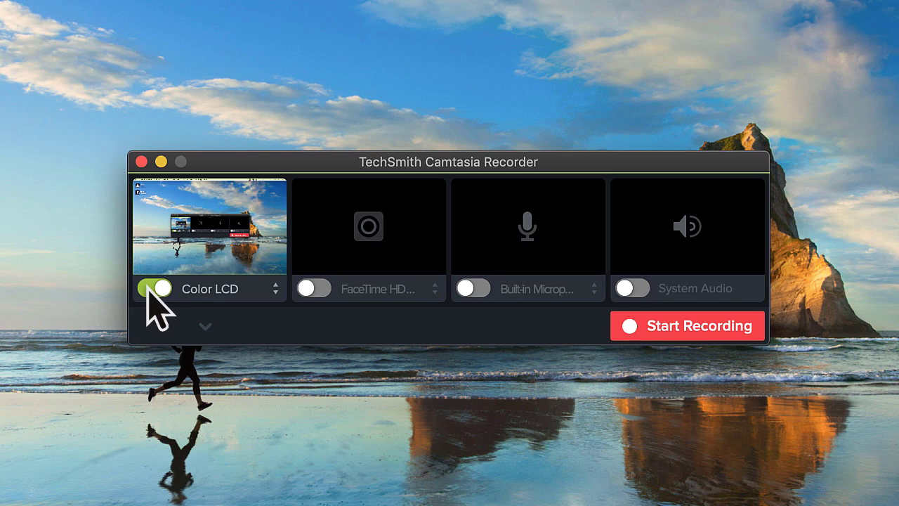
click(316, 289)
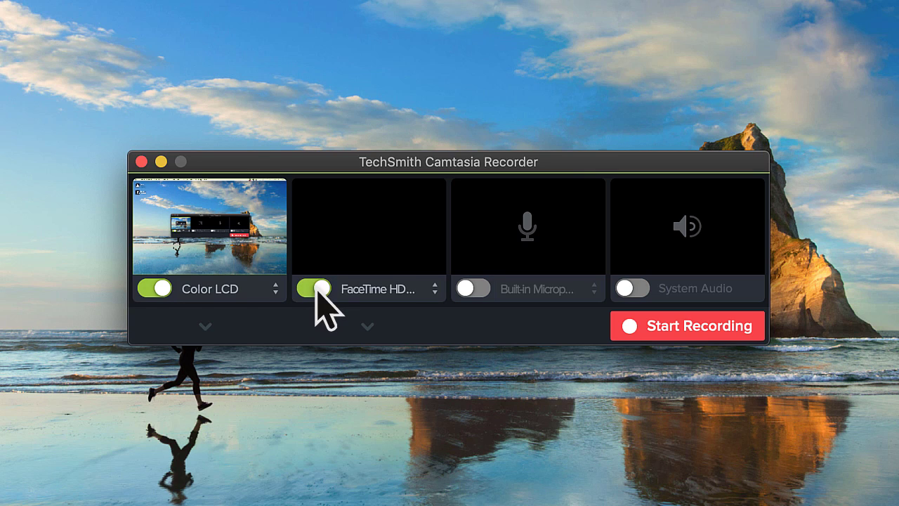
click(316, 289)
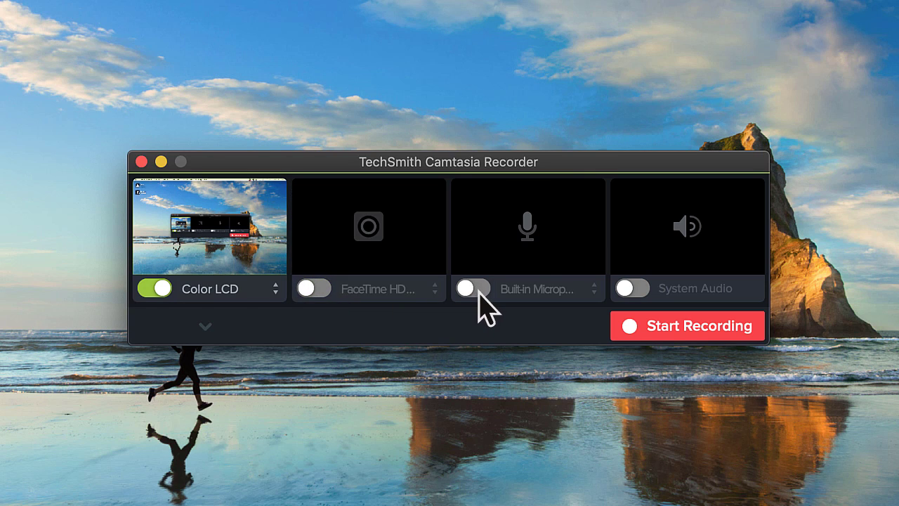
click(474, 289)
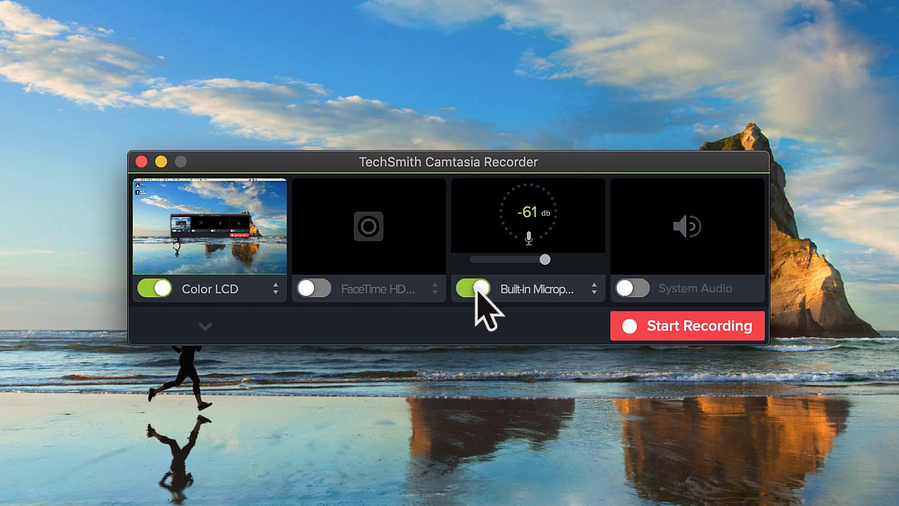
click(636, 289)
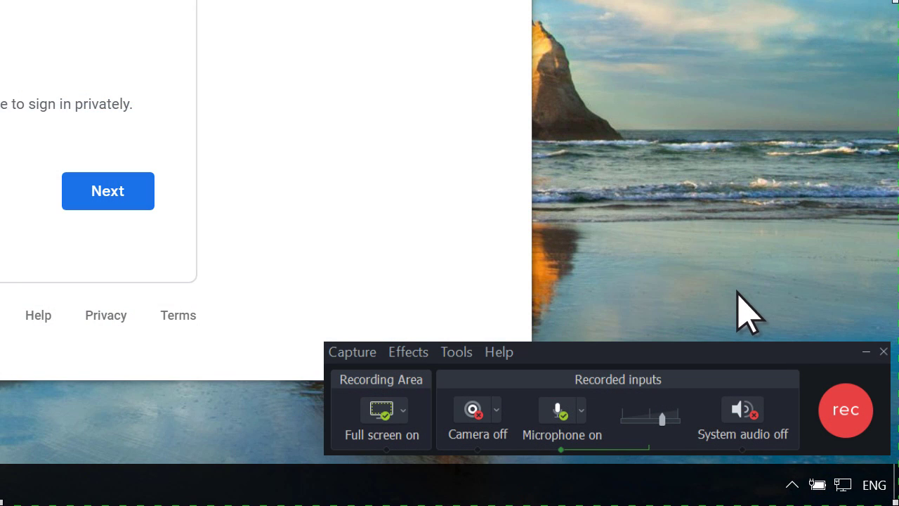
Start recording the full screen with the microphone capturing
click(845, 411)
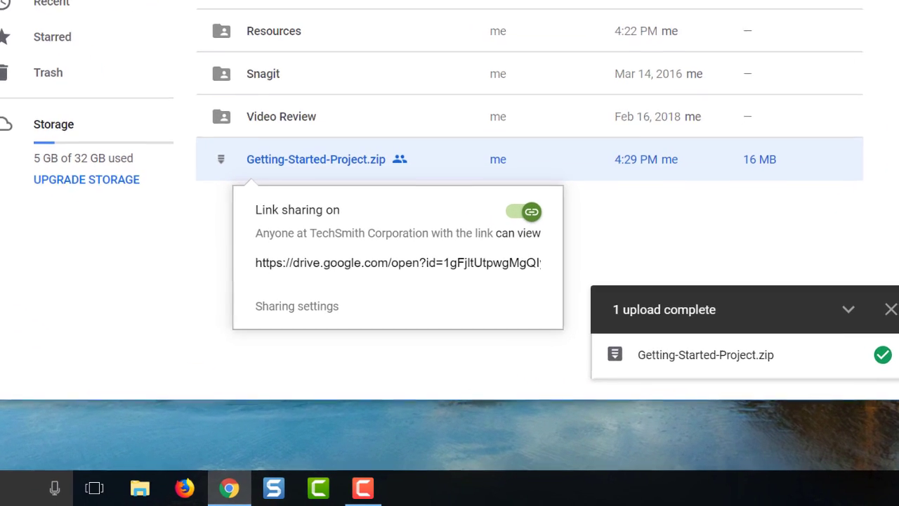
Bring the running Camtasia Recorder back to the front
click(363, 488)
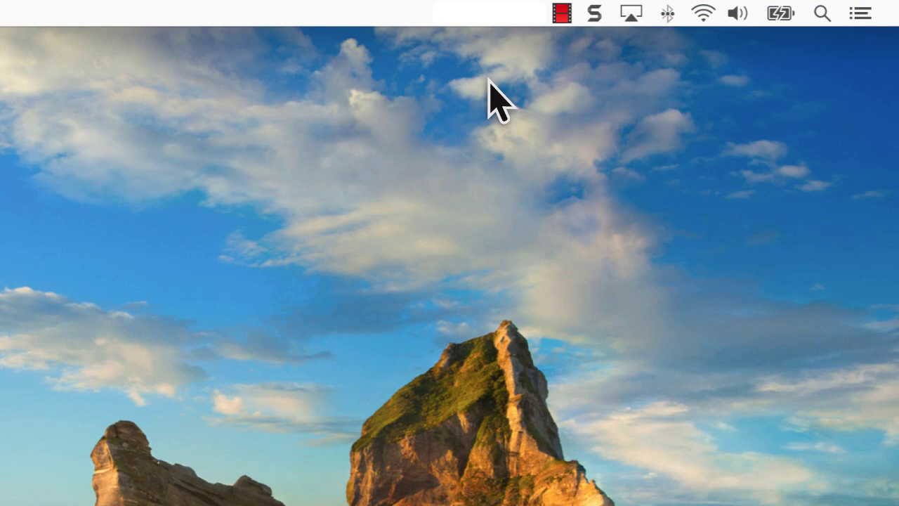
Stop the recording so Rec 01-08-19_002 lands on the timeline with screen and microphone tracks
click(562, 12)
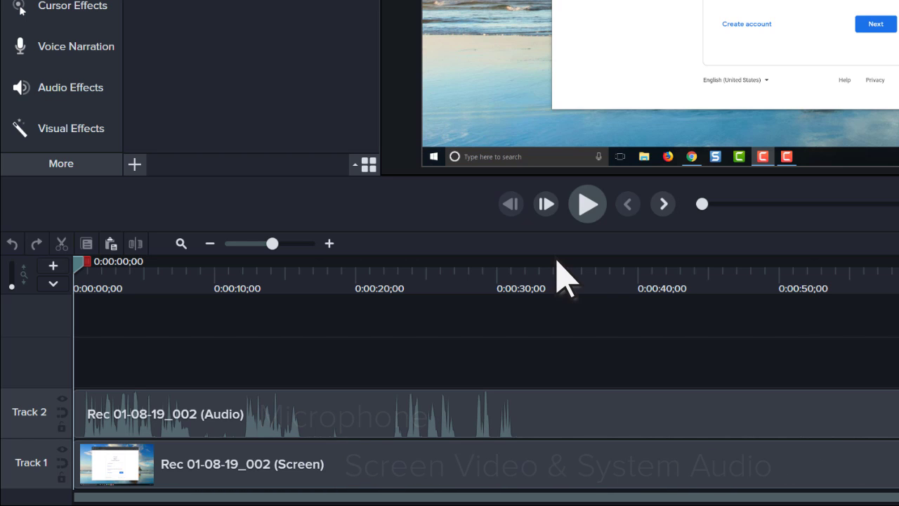
Play the recording, jump to the 17-second mark, then move the playhead back to about 13 seconds
click(589, 206)
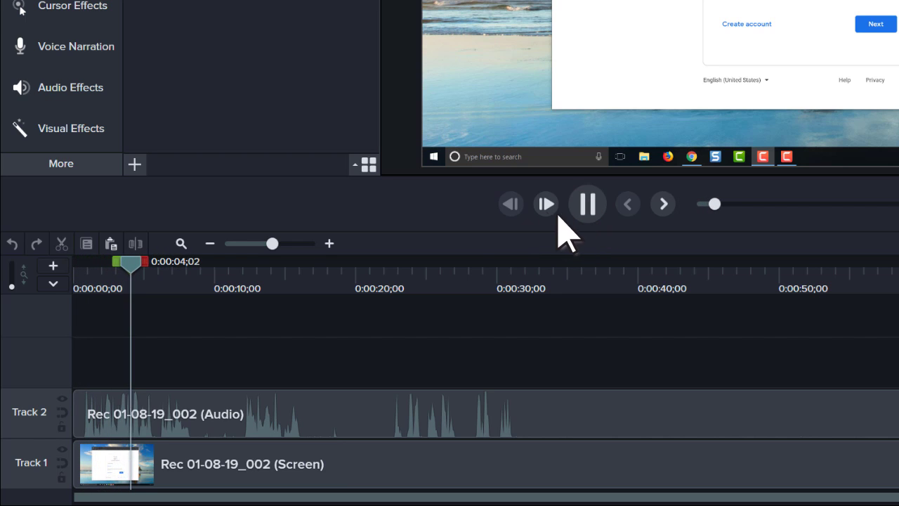
click(319, 284)
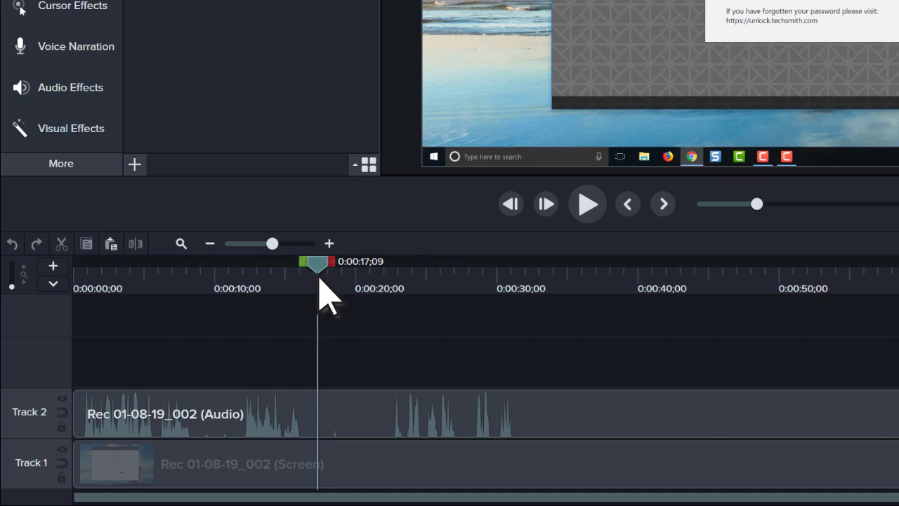
drag(317, 264, 220, 266)
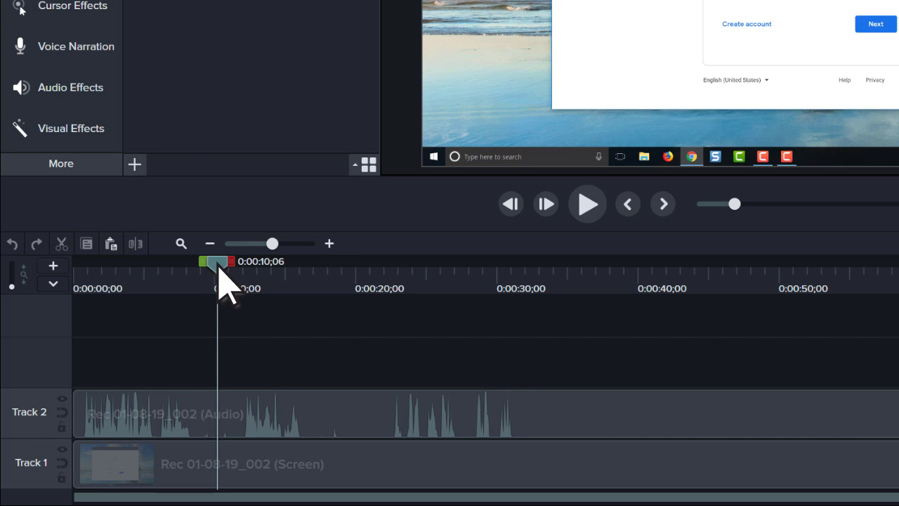
drag(203, 265, 124, 264)
click(62, 245)
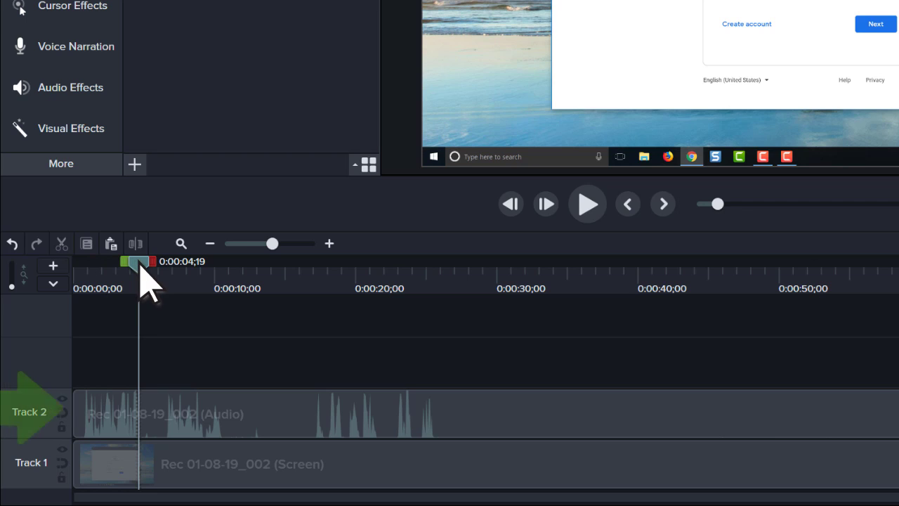
drag(138, 266, 172, 266)
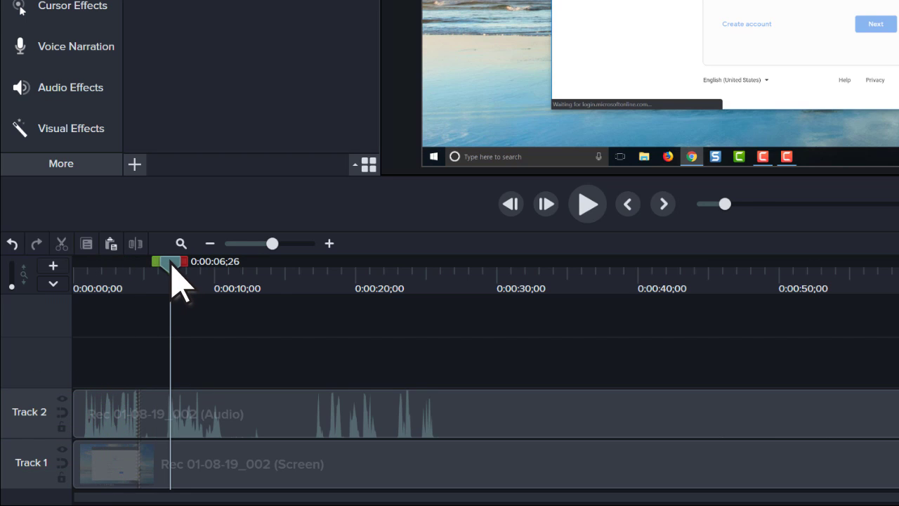
click(13, 246)
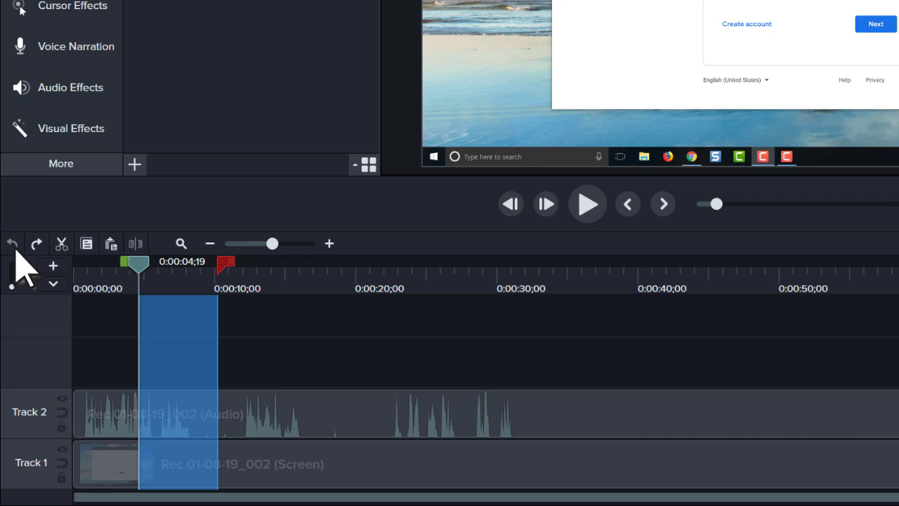
click(139, 267)
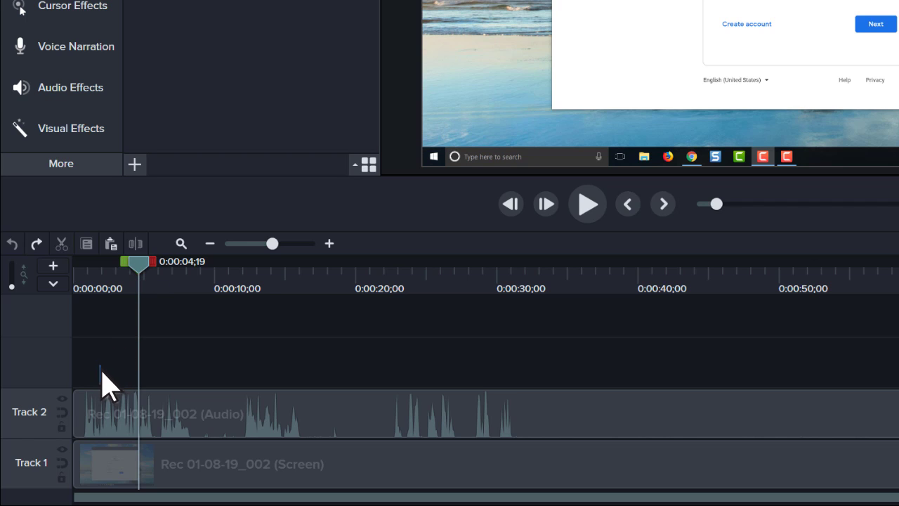
drag(101, 381, 69, 468)
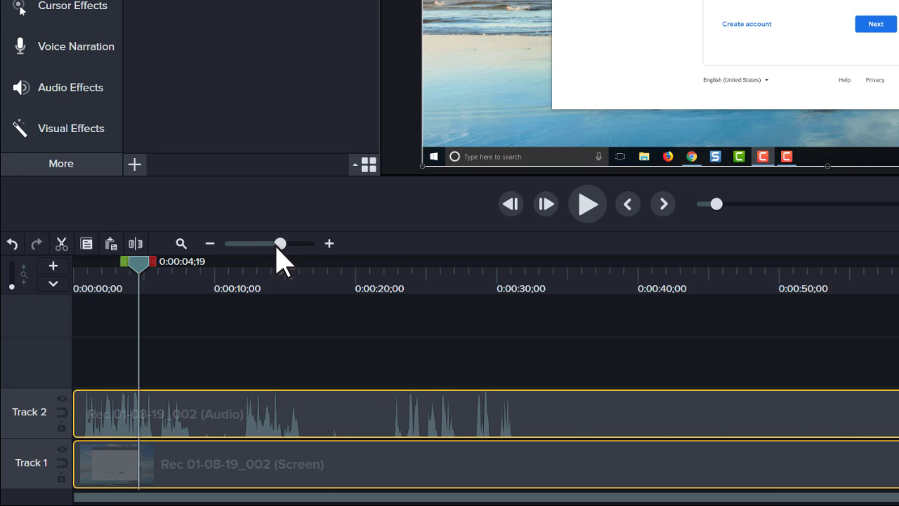
drag(278, 244, 286, 245)
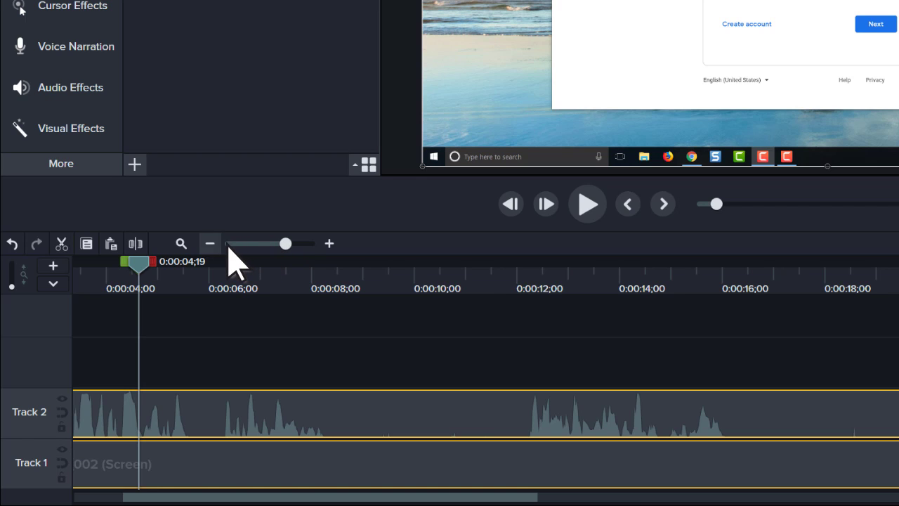
click(181, 244)
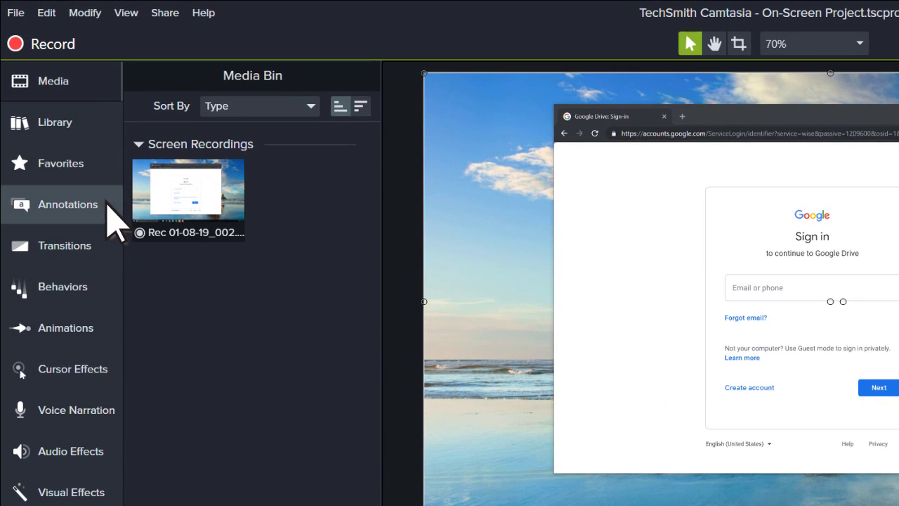
Add the red ABC callout on a new track and a Fade transition to the timeline
click(112, 217)
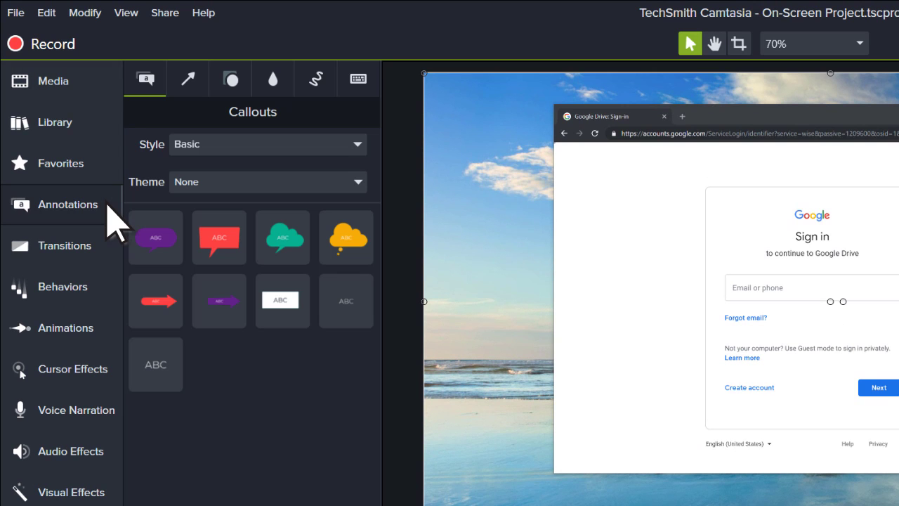
drag(223, 253, 120, 355)
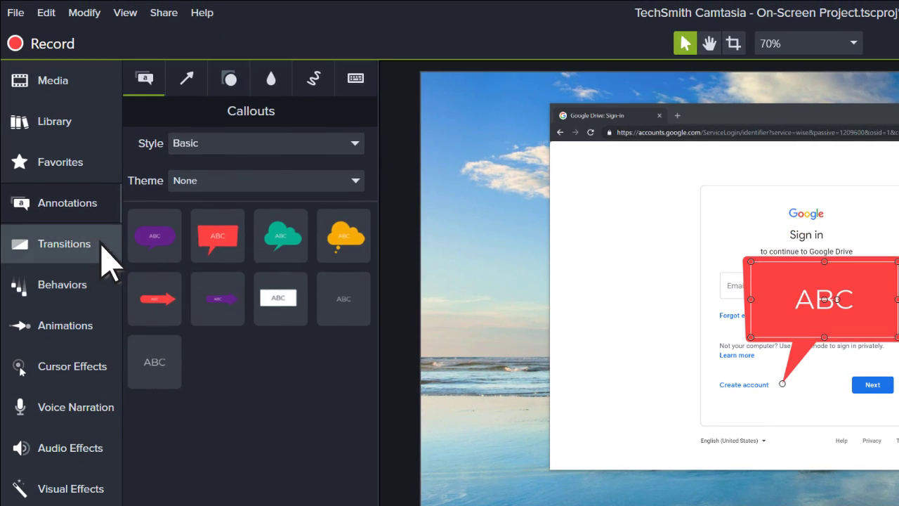
click(103, 242)
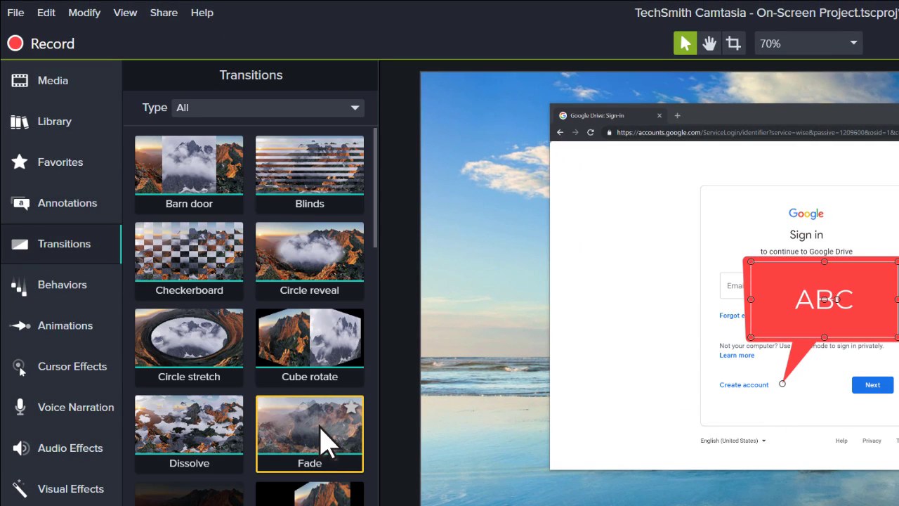
drag(325, 442, 121, 463)
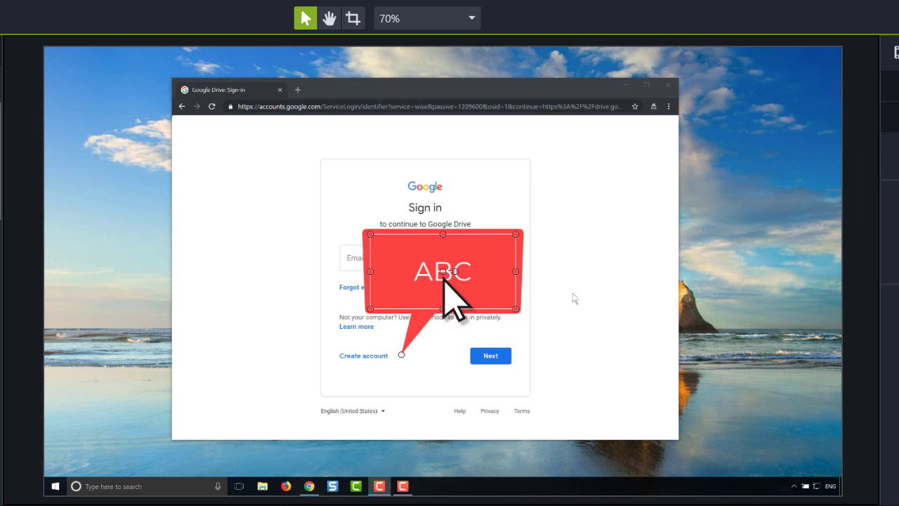
Move the ABC callout over the sign-in form at the email field, shrink it, and fill it green
click(473, 264)
drag(472, 263, 540, 181)
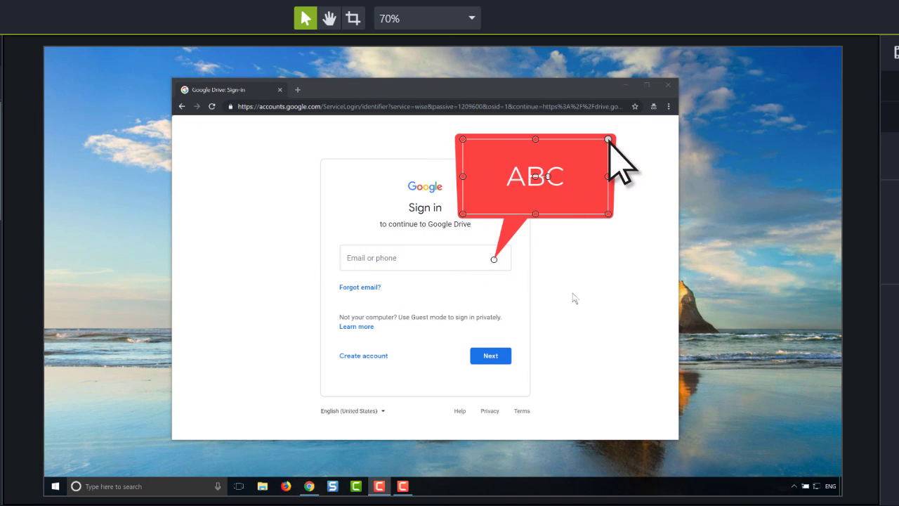
drag(608, 139, 578, 157)
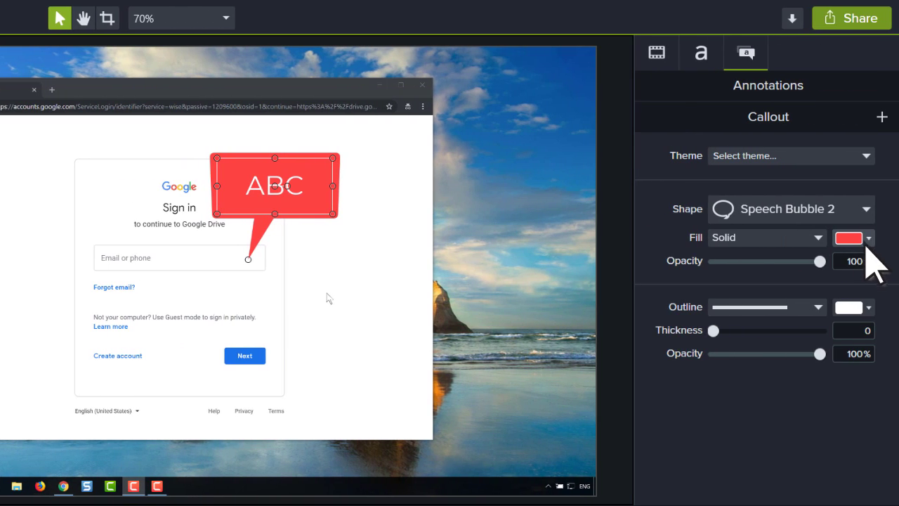
click(868, 239)
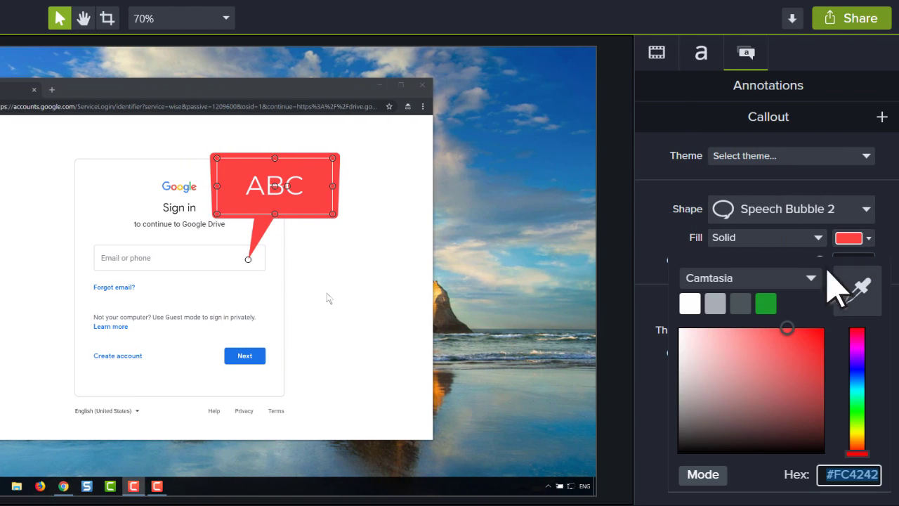
click(770, 306)
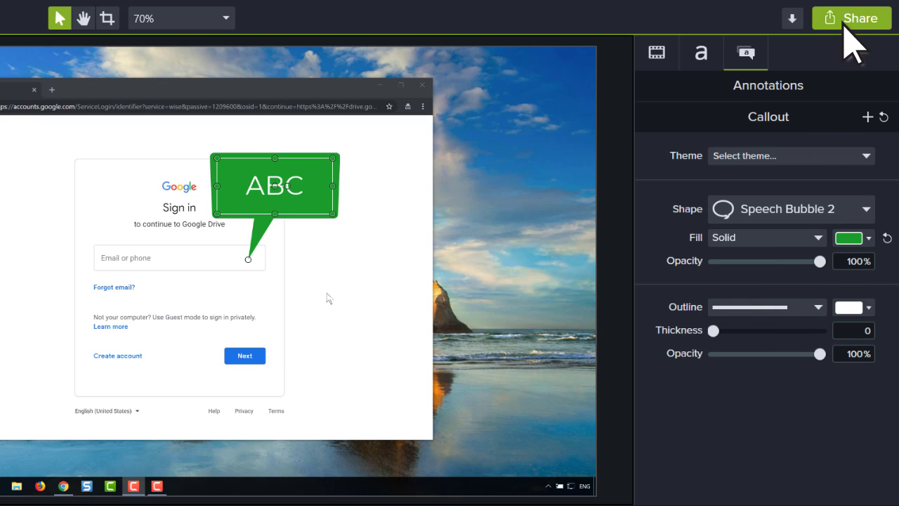
Review the Share export destinations, then bring up the File menu to save
click(843, 22)
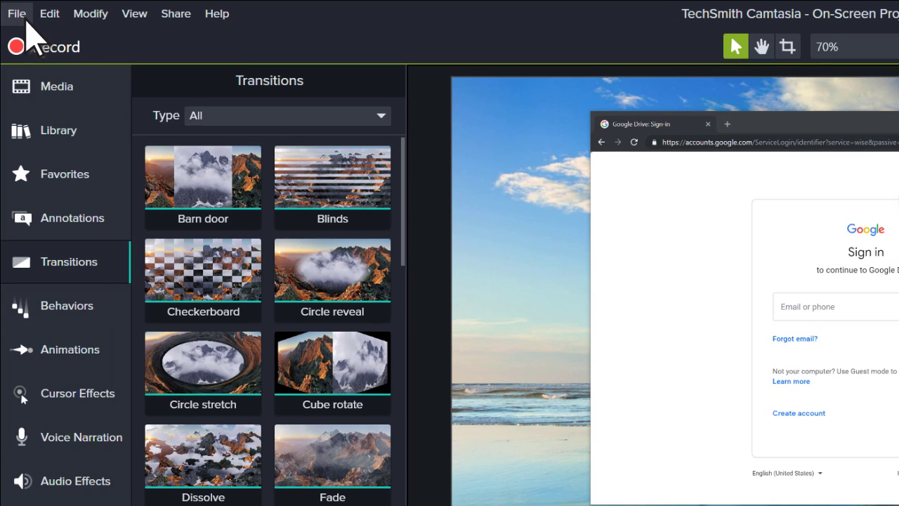
click(17, 9)
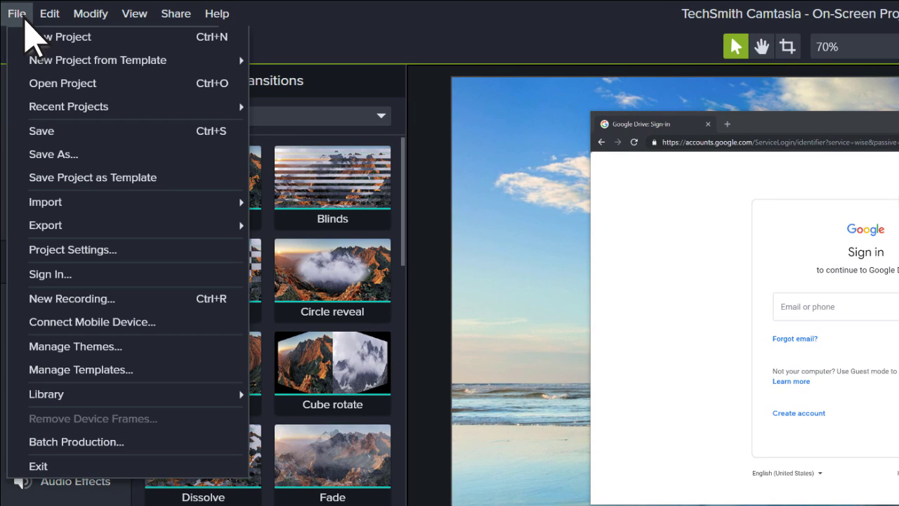